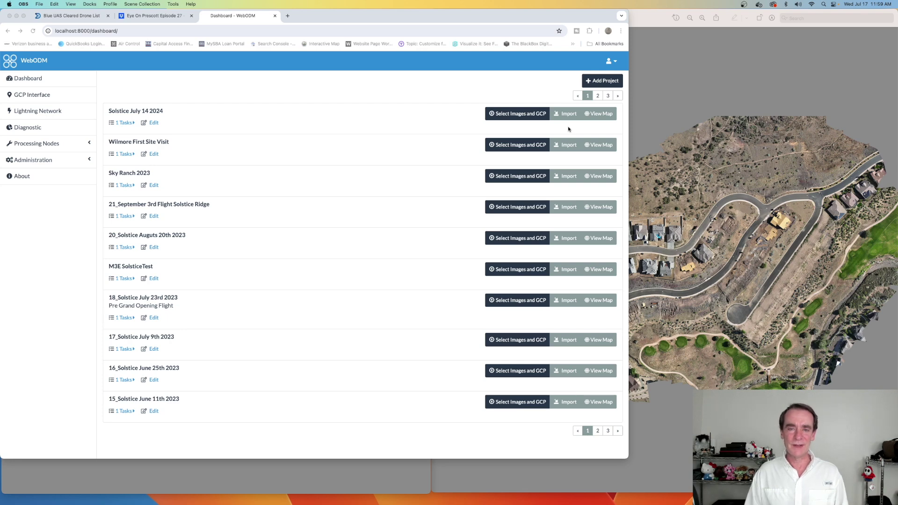
Bring the Chrome window with the WebODM dashboard to the front.
left_click(628, 133)
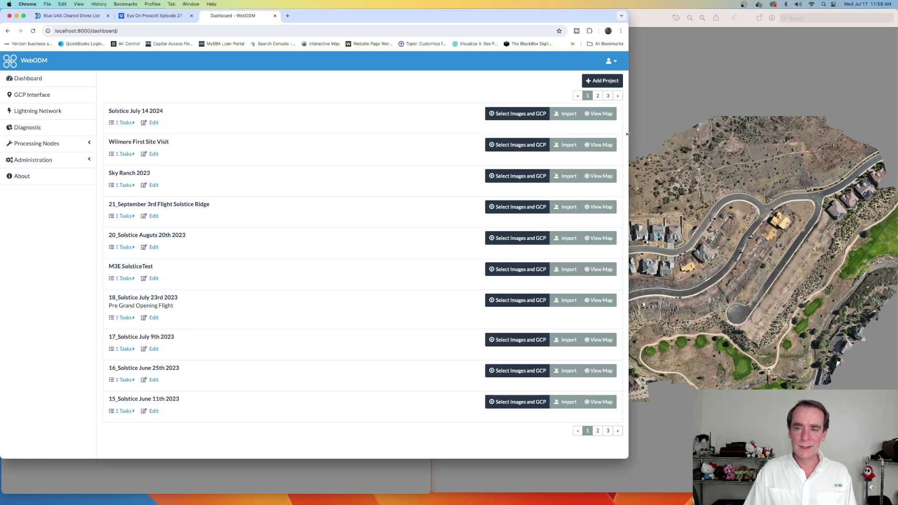
Widen the browser and expand the Solstice July 14 2024 task to list its downloadable assets.
left_click_drag(628, 134, 888, 148)
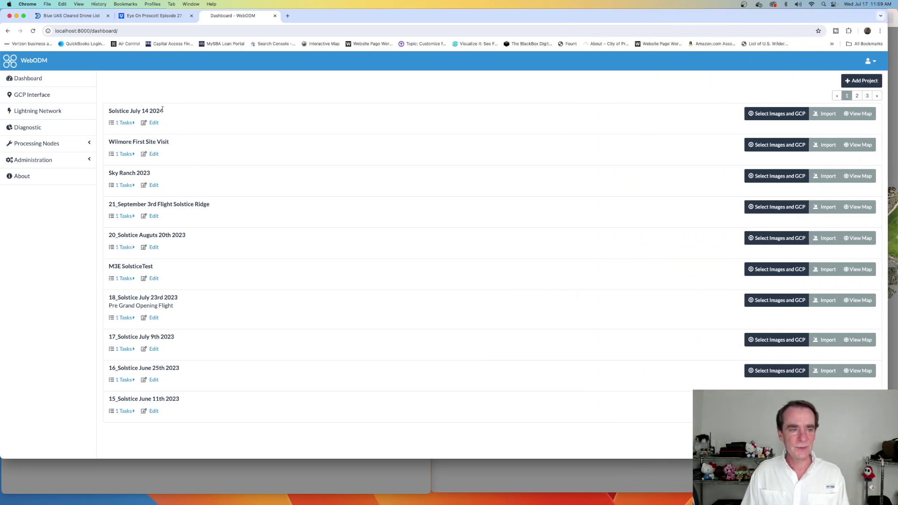
left_click(126, 123)
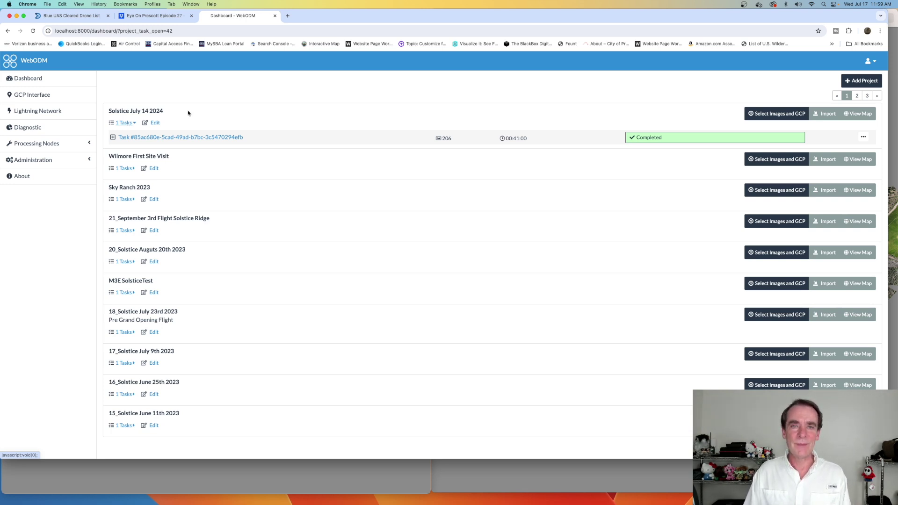
left_click(215, 138)
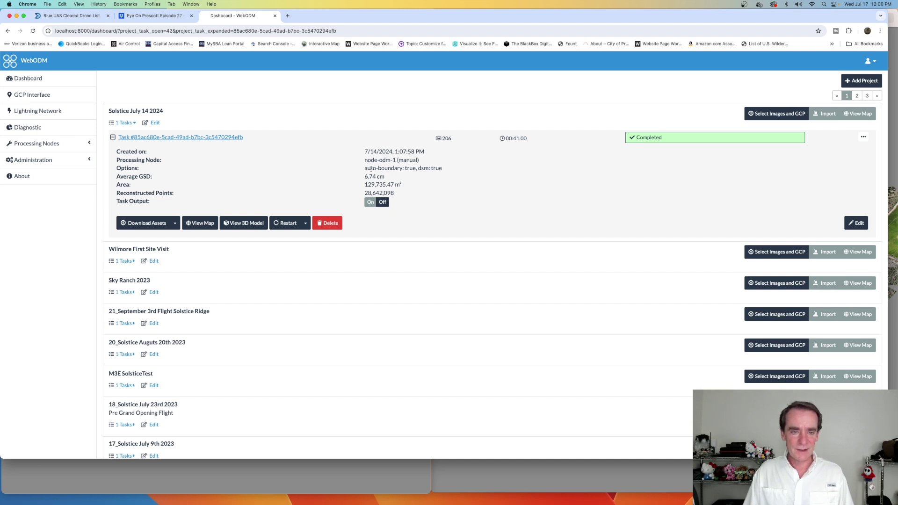
left_click(176, 224)
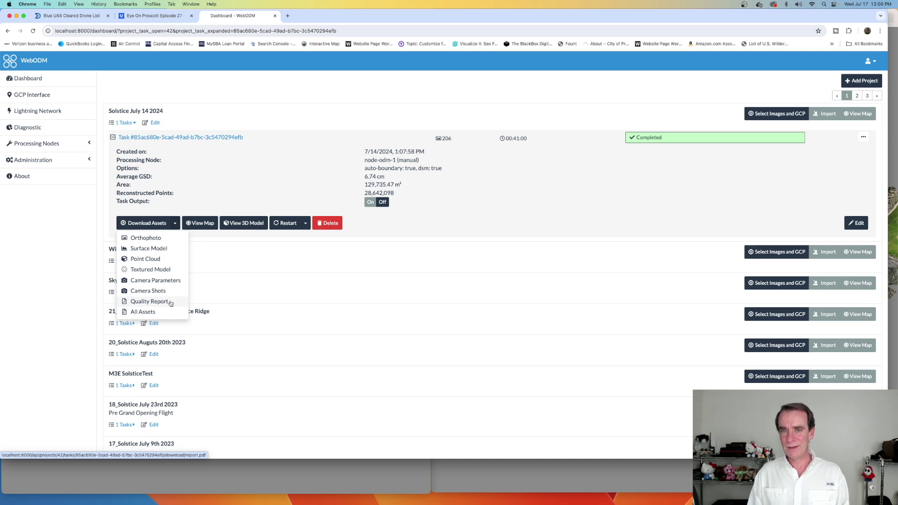
Open the Solstice July 14 2024 orthophoto on the map with Base Maps set to None.
left_click(204, 224)
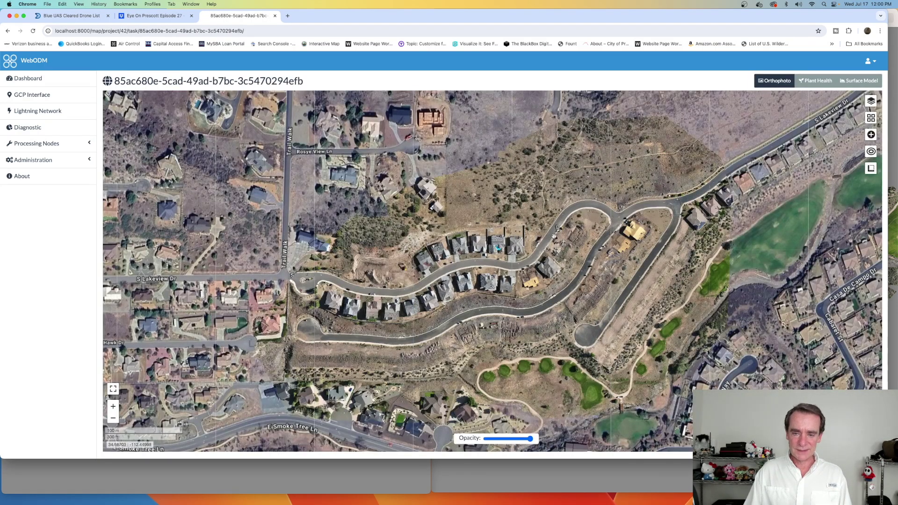
left_click_drag(562, 259, 538, 235)
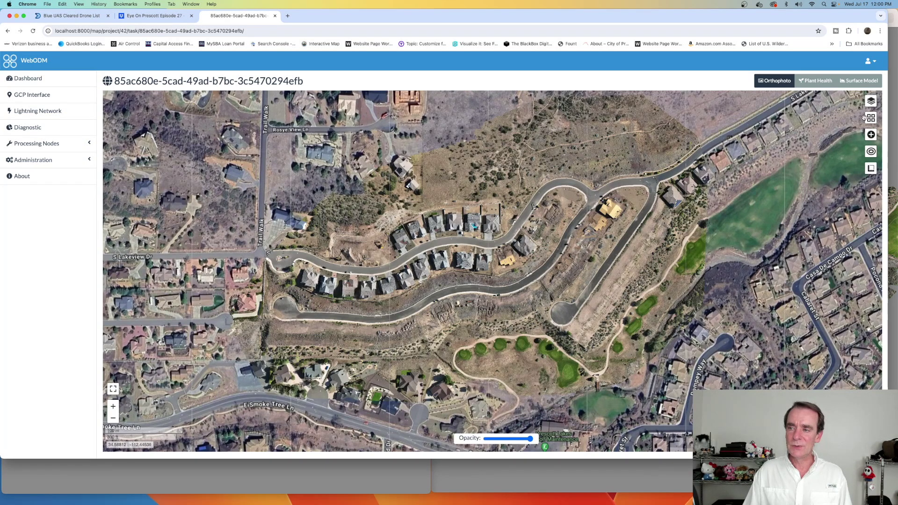
mouse_move(872, 120)
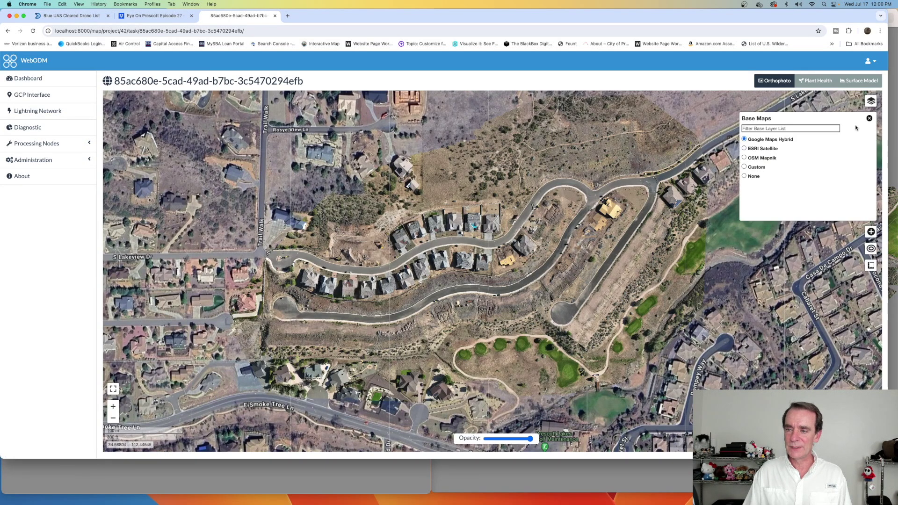
left_click(745, 176)
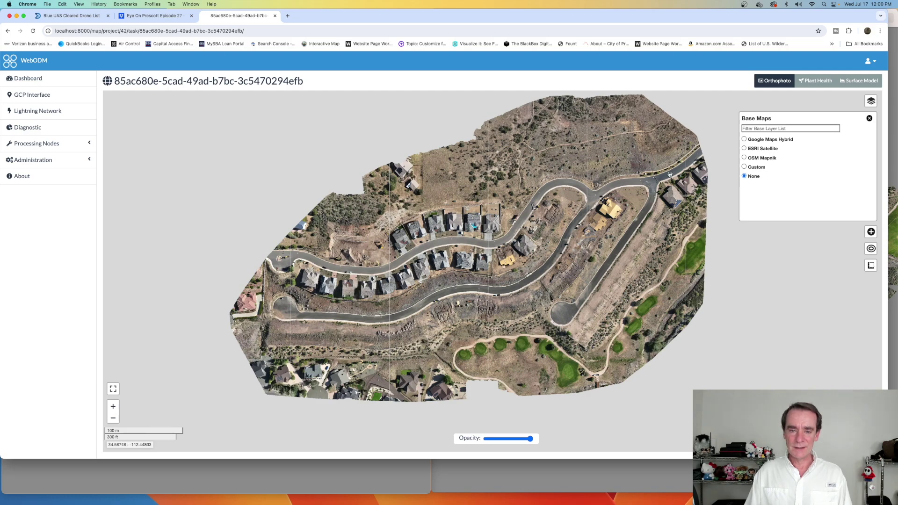
Zoom and pan around the orthophoto, then return to the project dashboard.
scroll(617, 215, "up", 4)
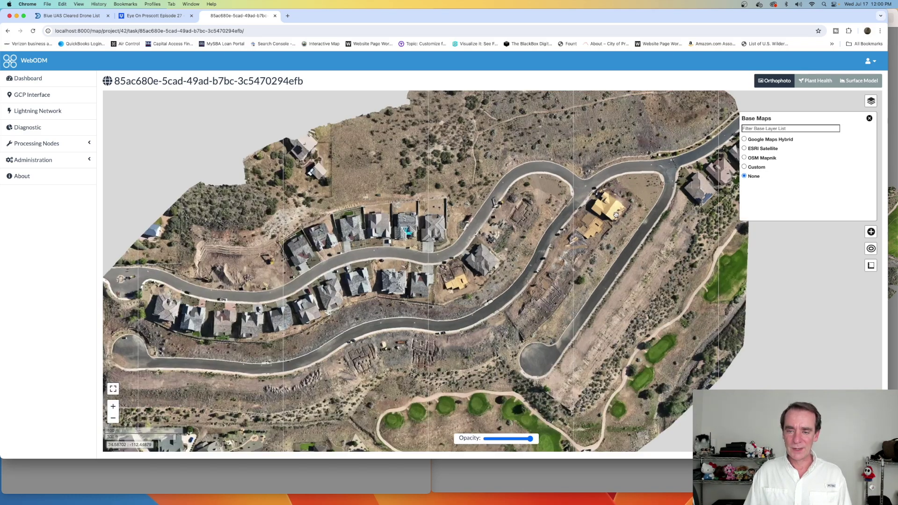
scroll(616, 215, "up", 3)
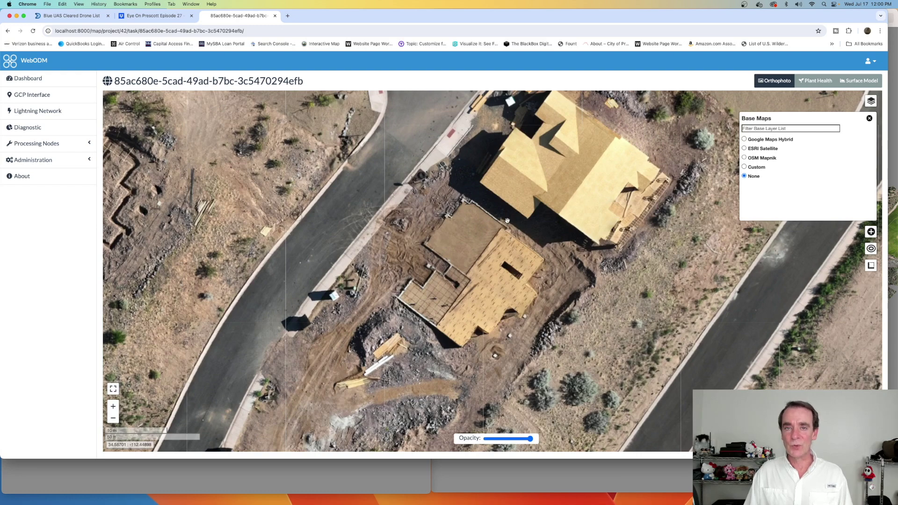
left_click_drag(491, 217, 523, 234)
scroll(523, 233, "down", 5)
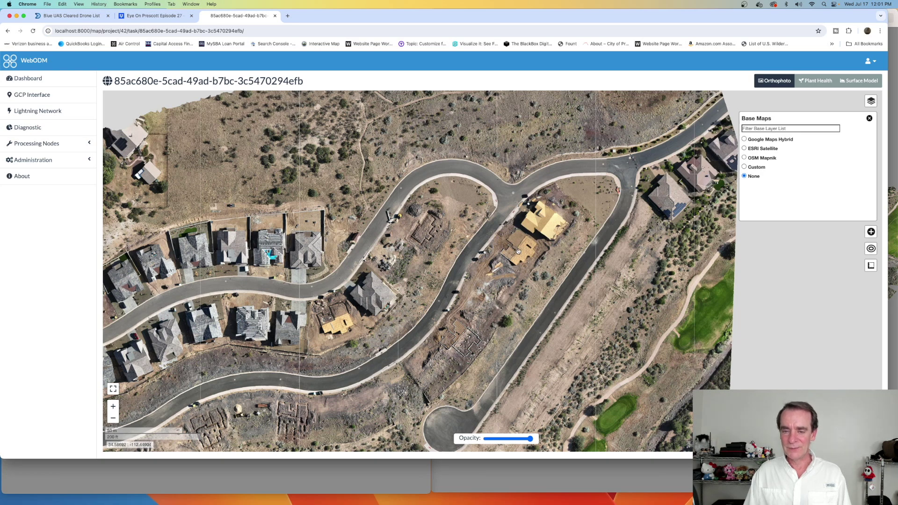
scroll(518, 256, "up", 2)
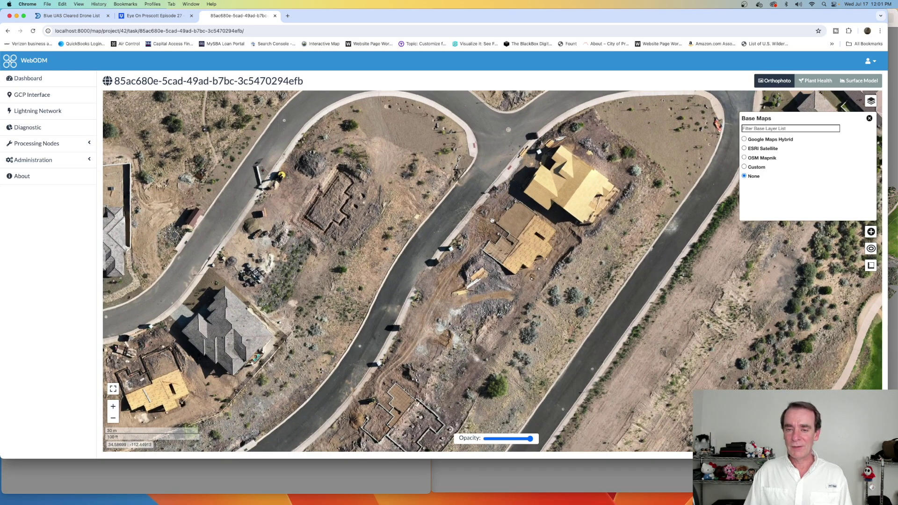
scroll(492, 220, "down", 3)
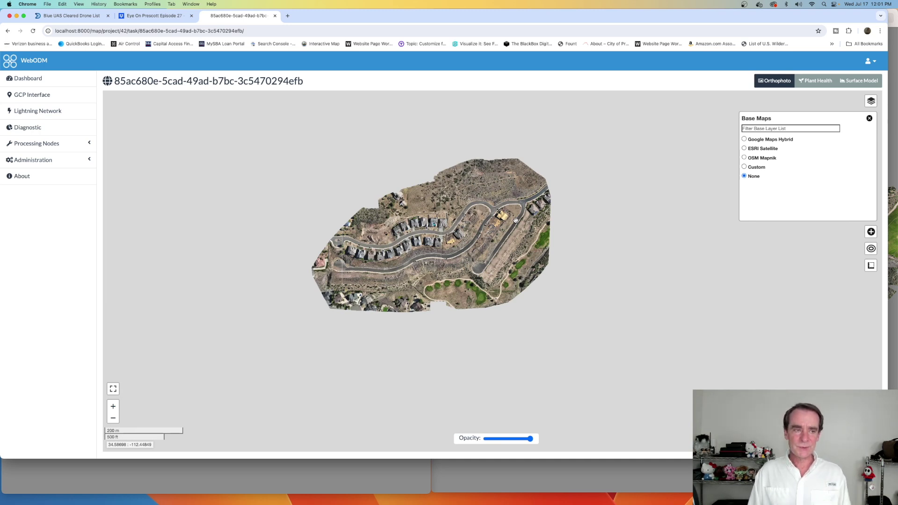
left_click(52, 80)
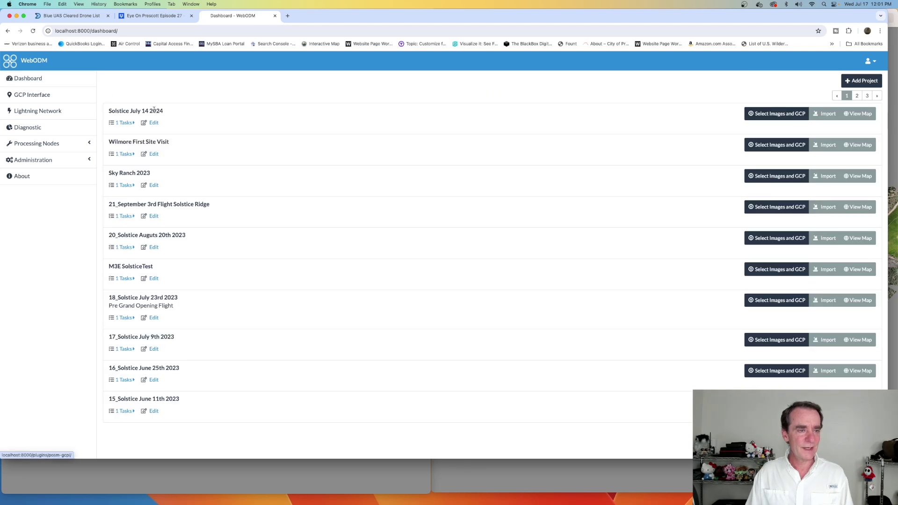
Show the Solstice July 14 2024 project's task and minimize the browser window.
left_click(125, 123)
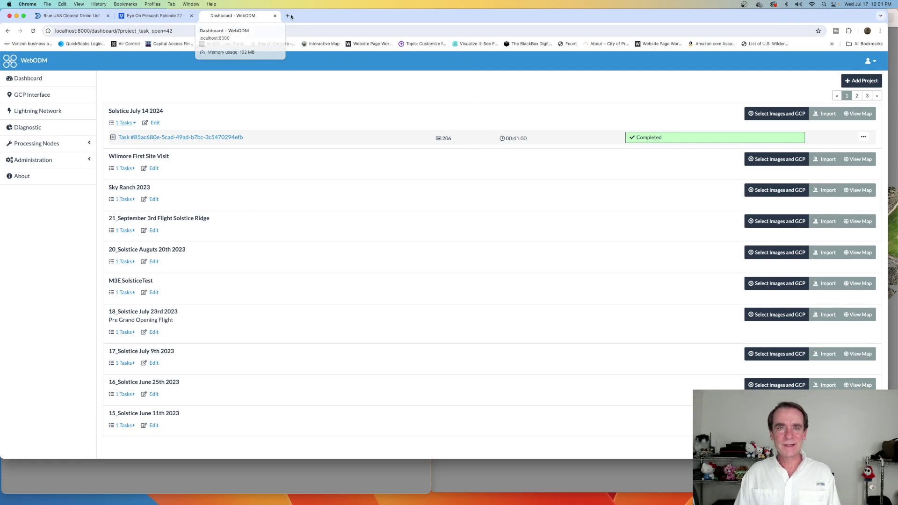
left_click(17, 15)
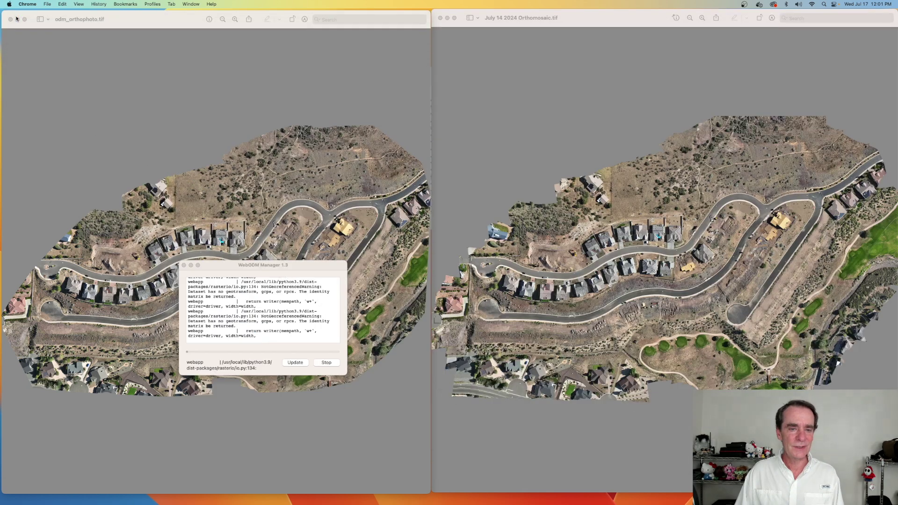
Minimize the WebODM Manager log and centre odm_orthophoto.tif on the yellow-roofed house.
left_click(298, 267)
left_click(190, 265)
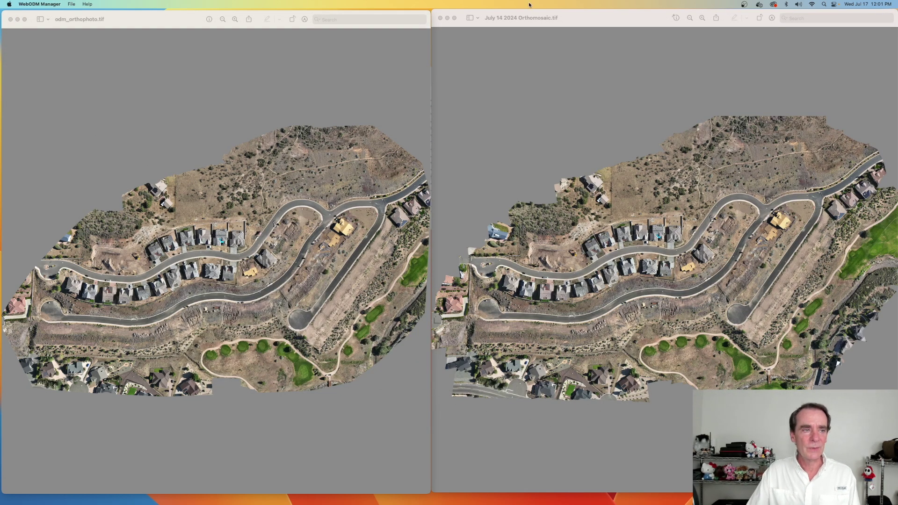
left_click(140, 59)
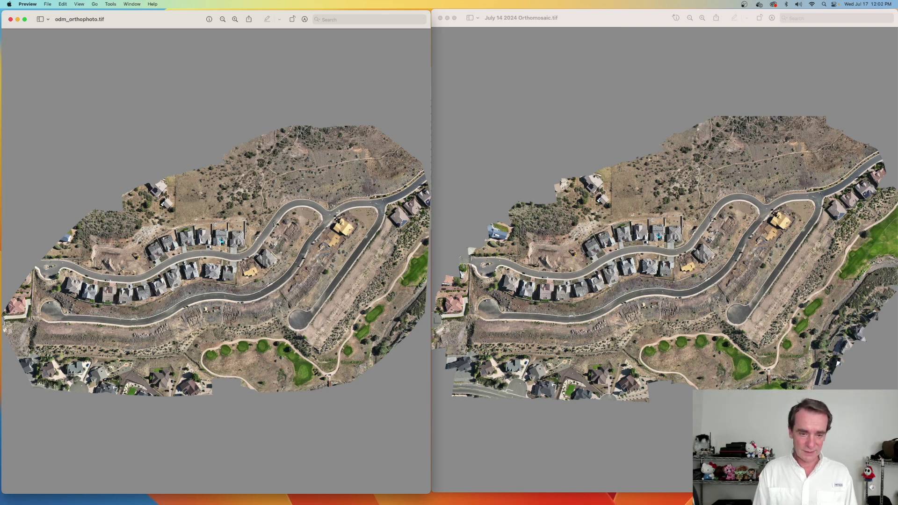
scroll(337, 212, "up", 10)
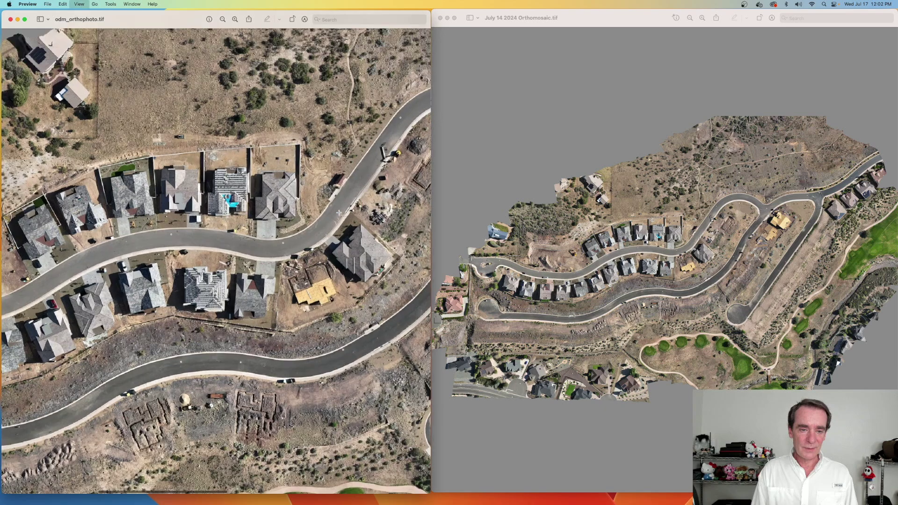
scroll(341, 212, "right", 10)
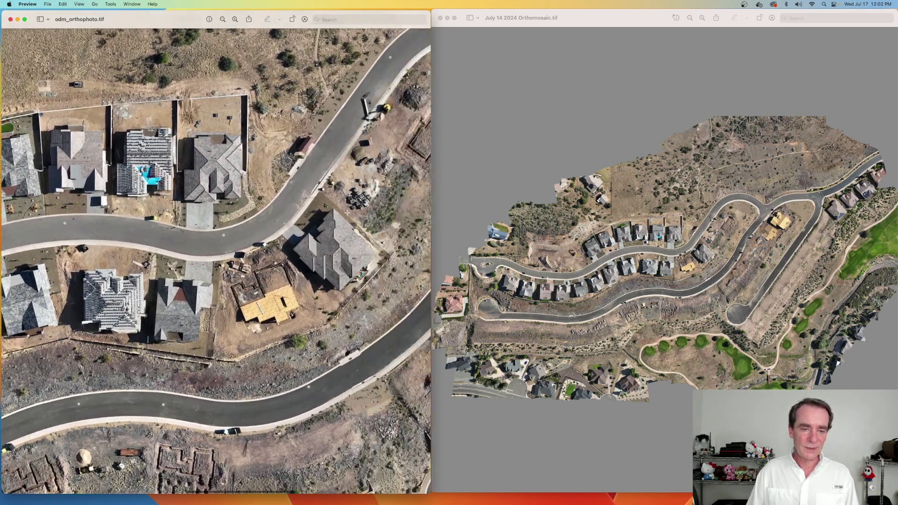
scroll(347, 213, "right", 8)
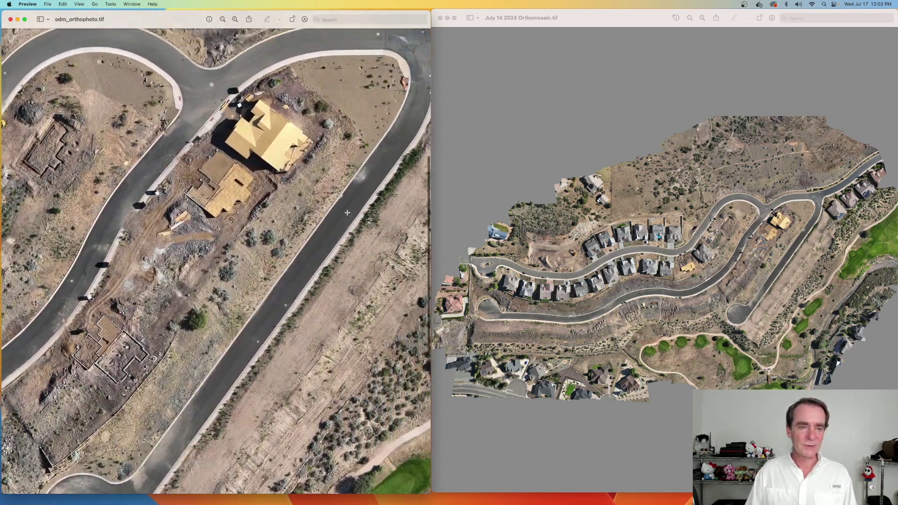
scroll(347, 213, "up", 5)
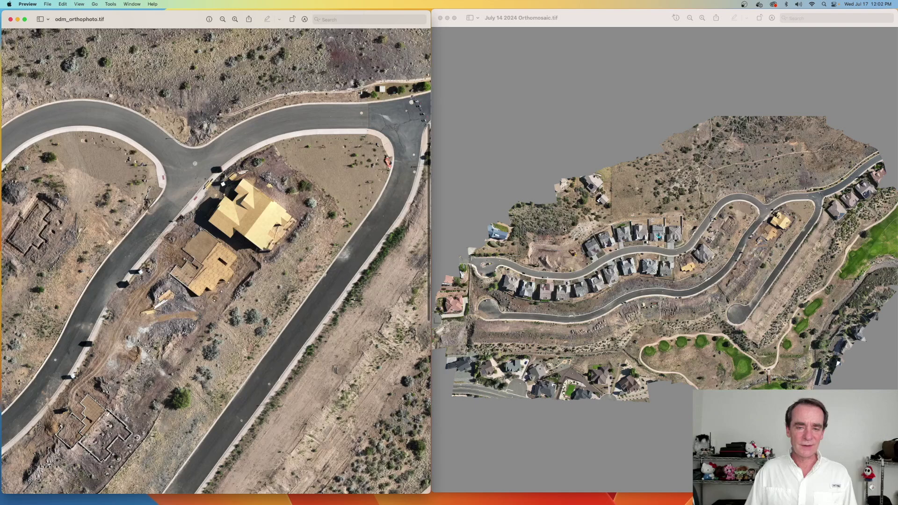
Zoom the July 14 2024 Orthomosaic in three steps and pan to the yellow-framed house.
left_click(539, 182)
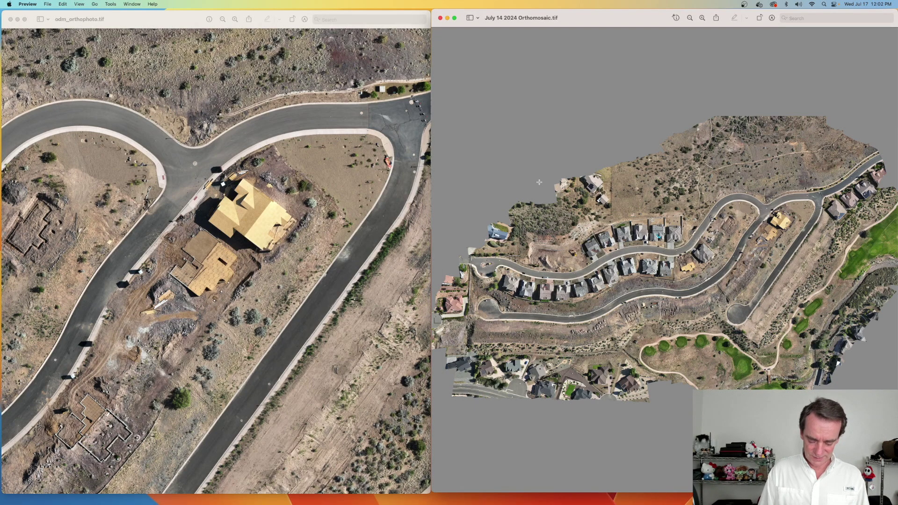
key("super+equal")
key("super+equal")
key("super+equal")
key("super+equal")
key("super+equal")
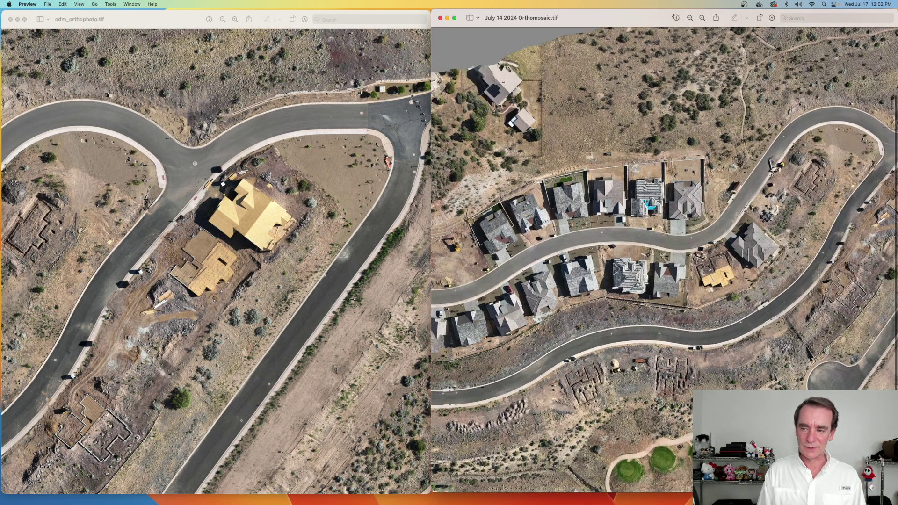
key("super+equal")
scroll(624, 211, "right", 5)
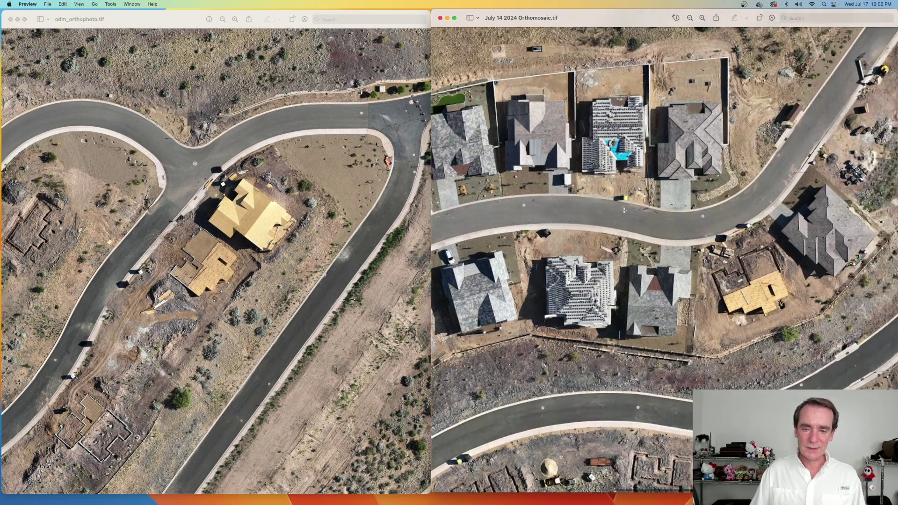
key("super+equal")
scroll(623, 211, "right", 10)
scroll(623, 211, "up", 3)
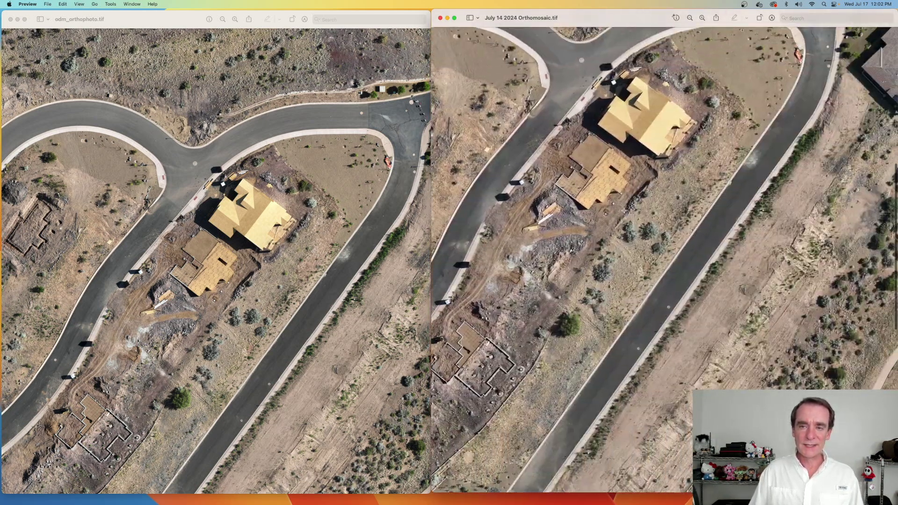
scroll(624, 210, "up", 5)
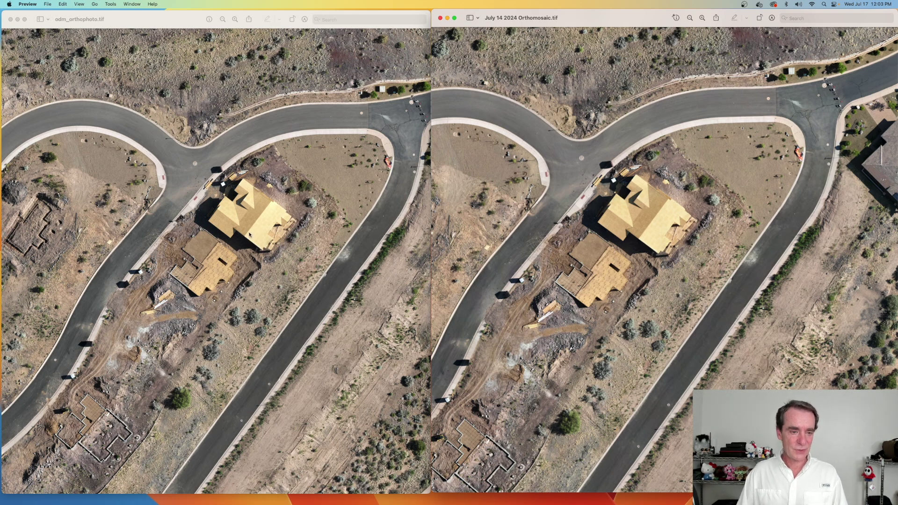
Zoom both the orthomosaic and odm_orthophoto.tif one step closer on the house.
scroll(252, 235, "up", 2)
key("super+plus")
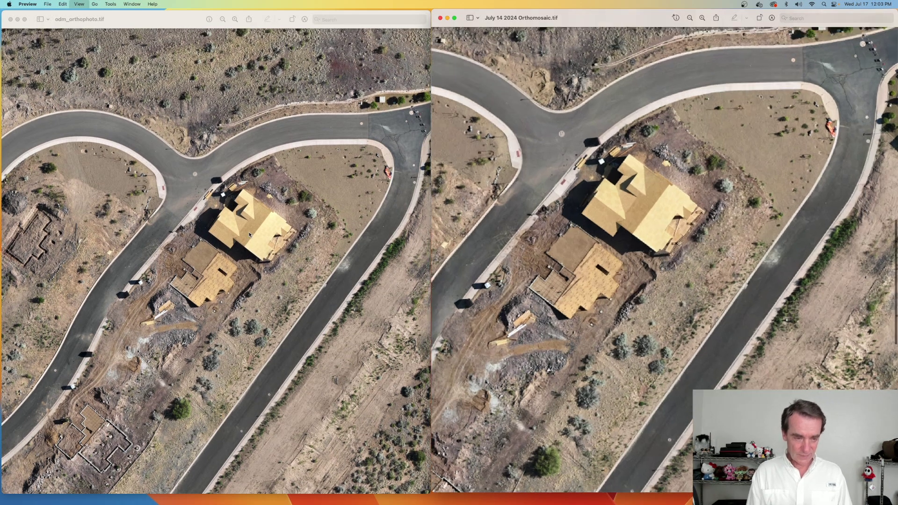
left_click(206, 240)
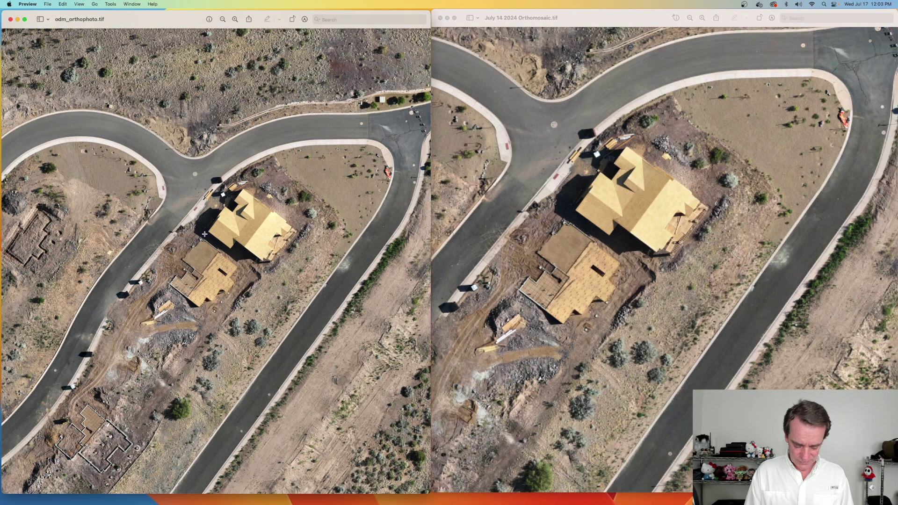
key("super+plus")
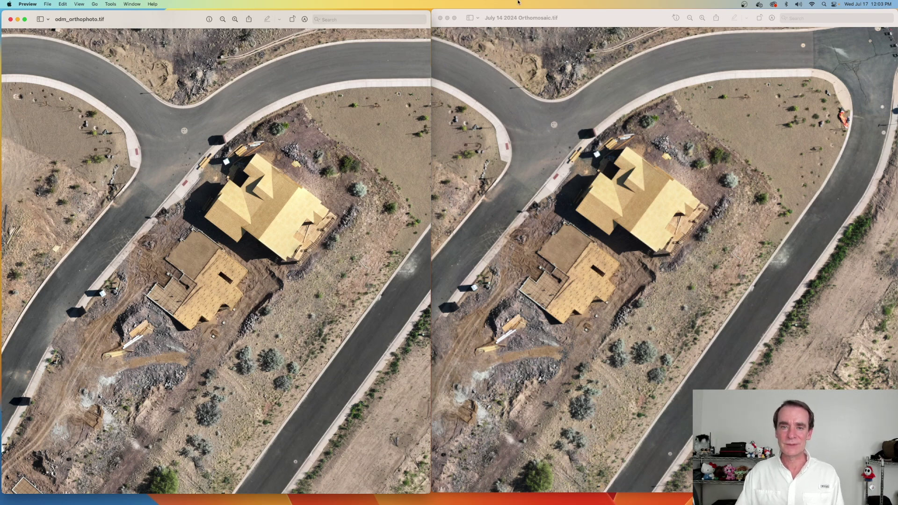
Close both Preview images and return to Chrome with the Solstice task details expanded.
left_click(440, 18)
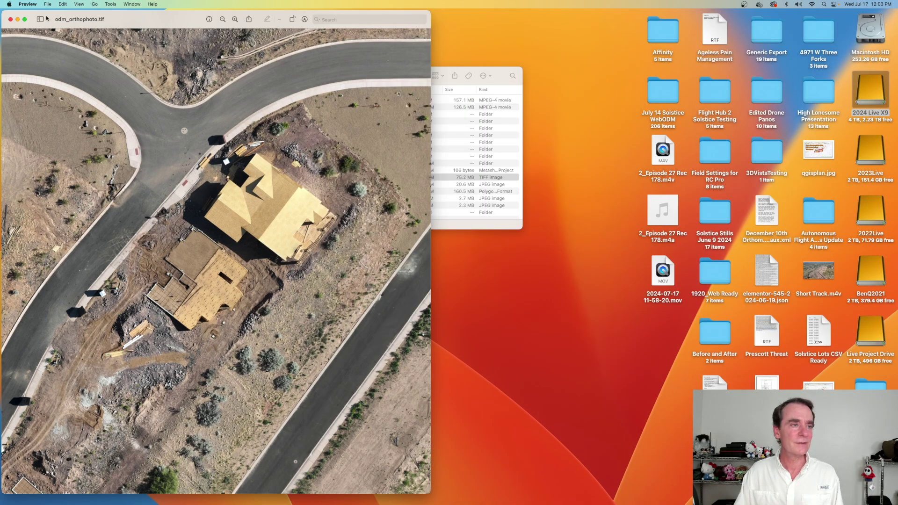
left_click(10, 20)
mouse_move(364, 504)
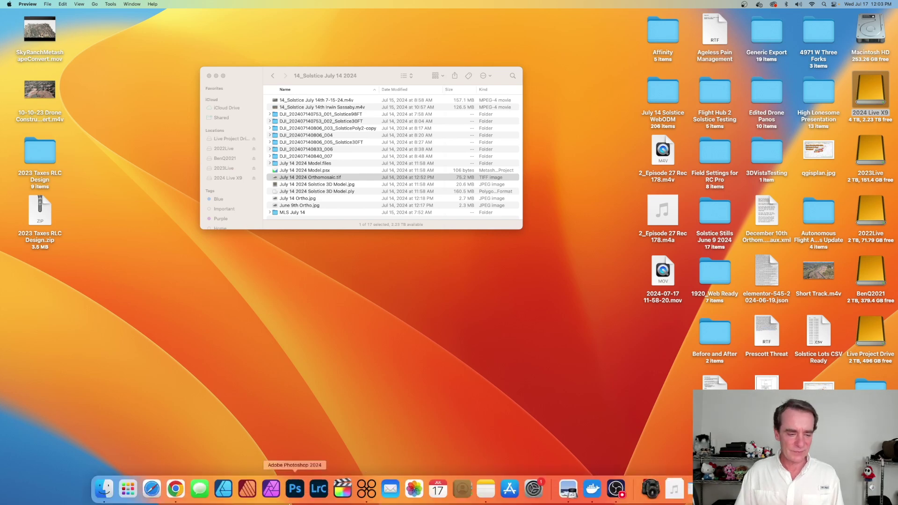
left_click(180, 490)
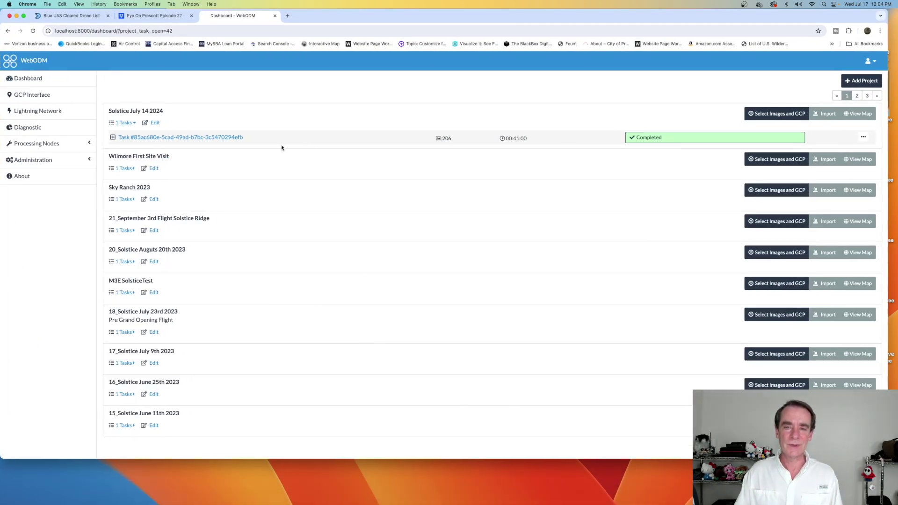
left_click(225, 139)
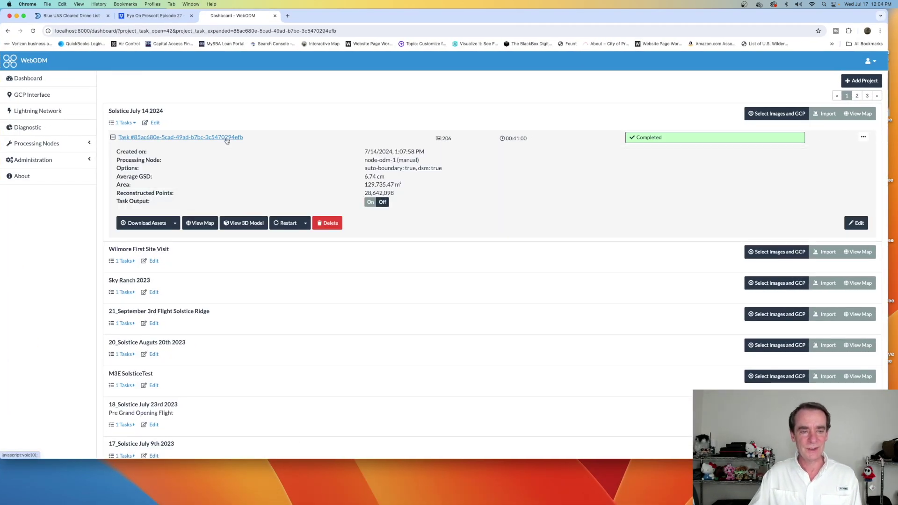
Open the task's 3D viewer, zoom in on the houses, and expand Textured Model options.
left_click(251, 226)
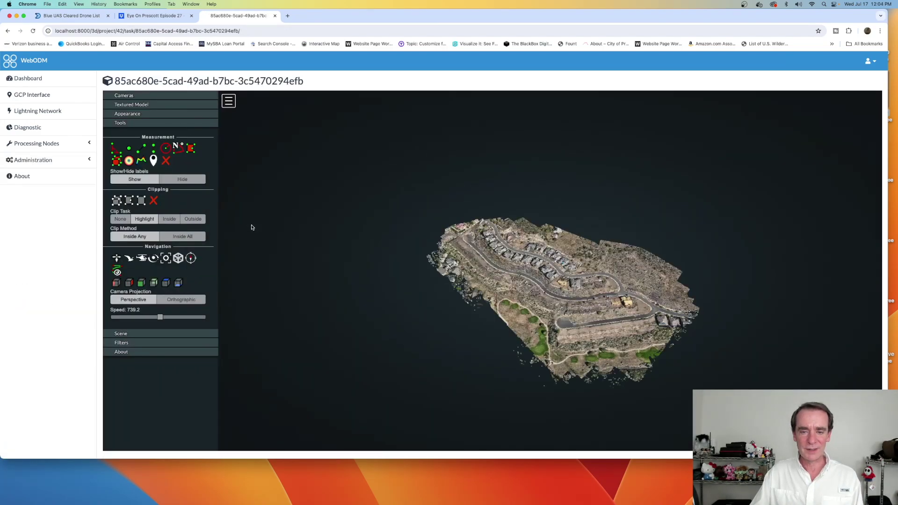
scroll(589, 323, "up", 5)
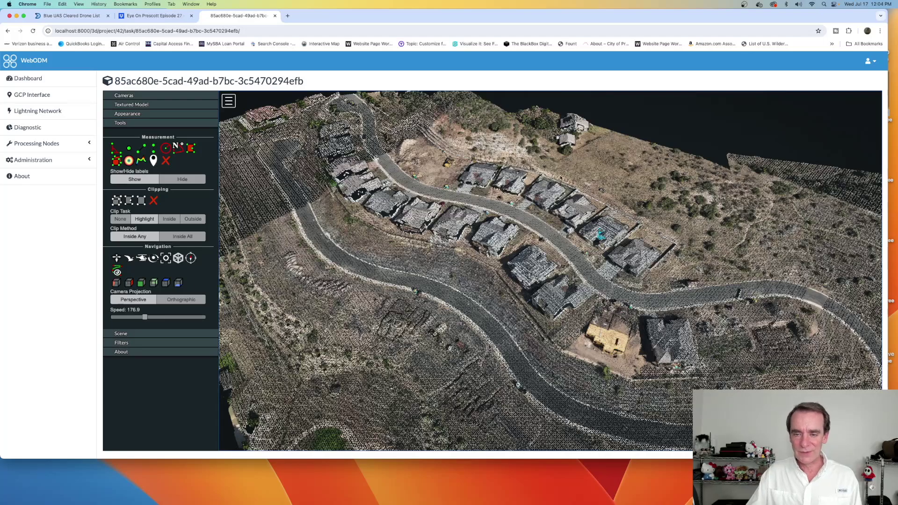
scroll(548, 186, "down", 5)
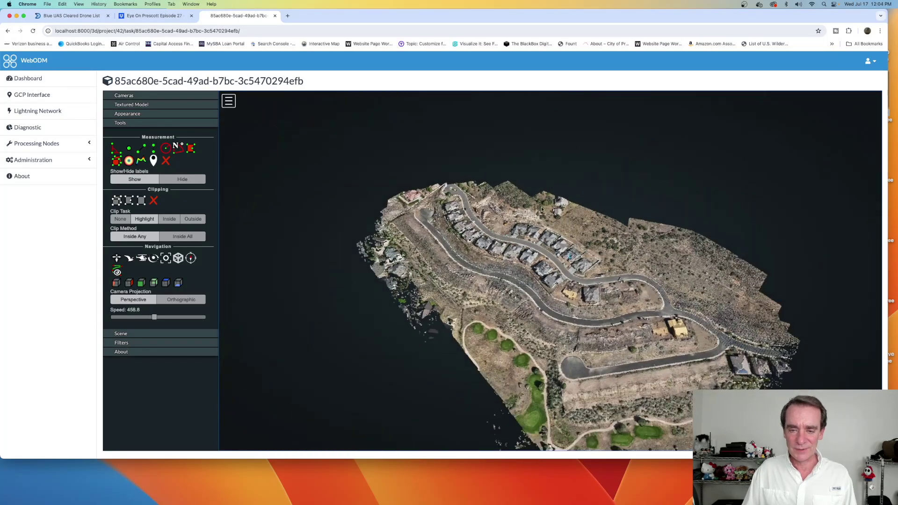
scroll(552, 239, "up", 4)
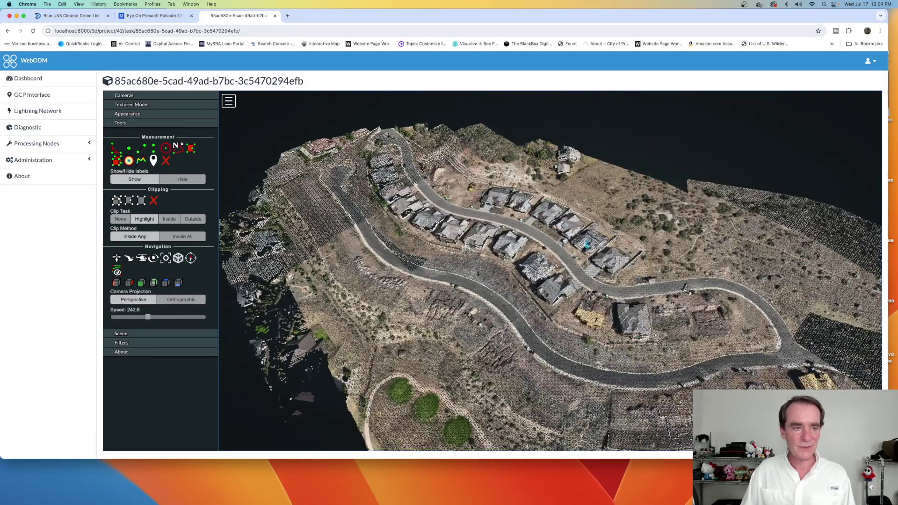
left_click(140, 105)
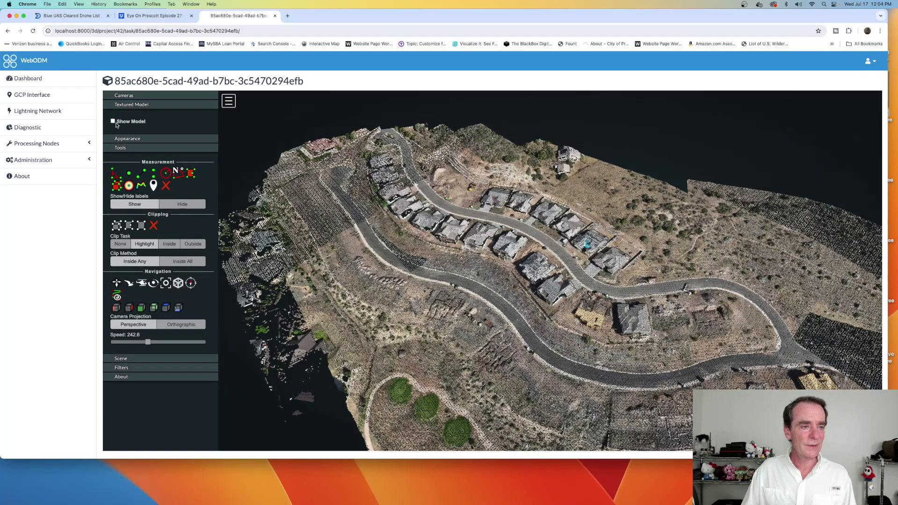
Turn on Show Model for the textured mesh and orbit around the subdivision.
left_click(113, 122)
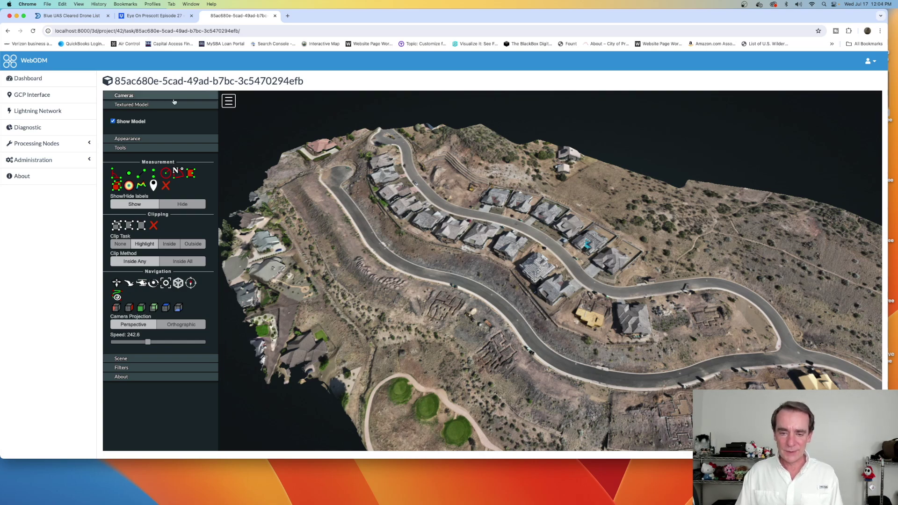
left_click_drag(421, 281, 598, 311)
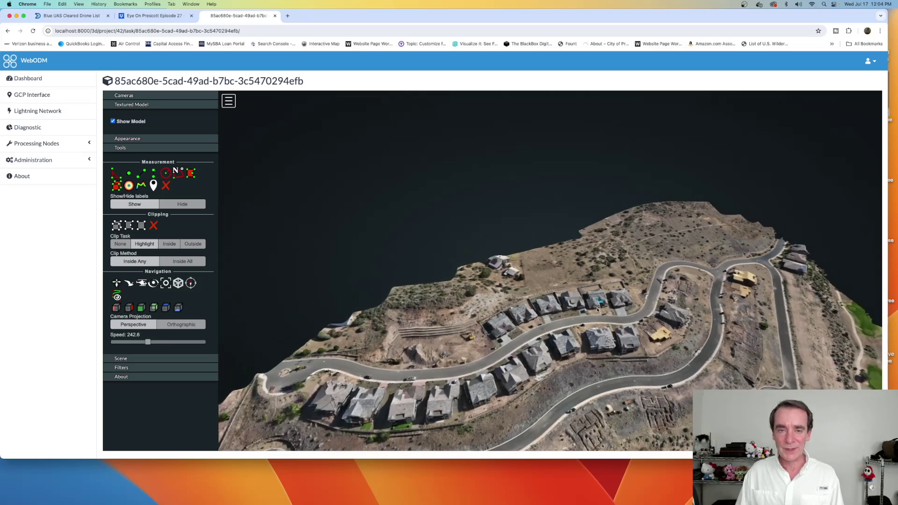